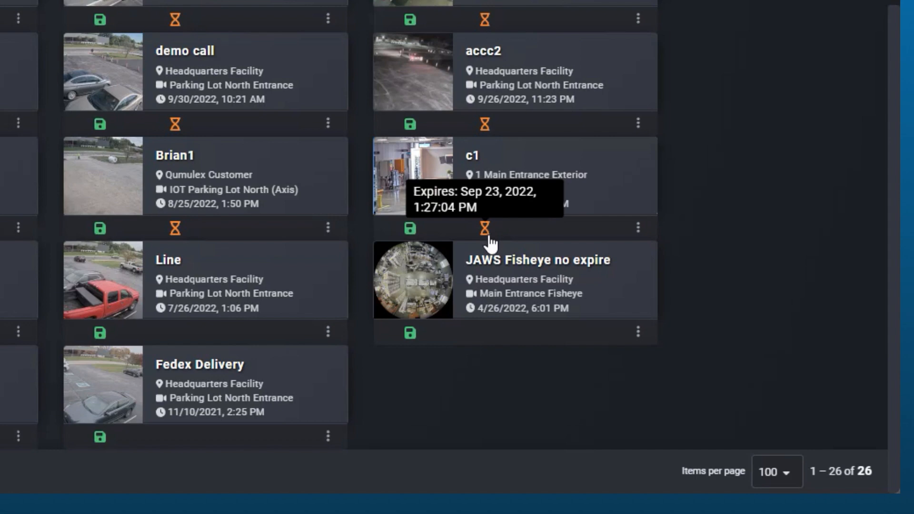
- Open the saved clip "JAWS Fisheye no expire"
left_click(637, 333)
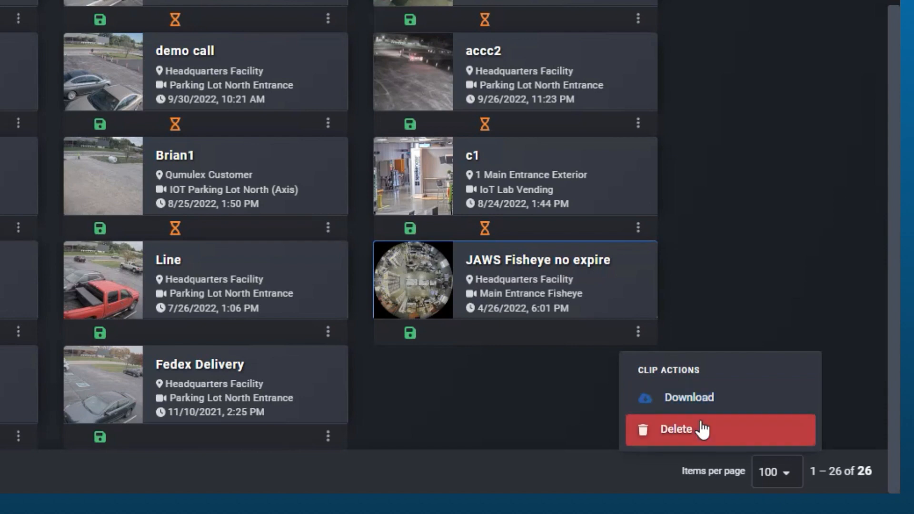
left_click(556, 404)
left_click(548, 266)
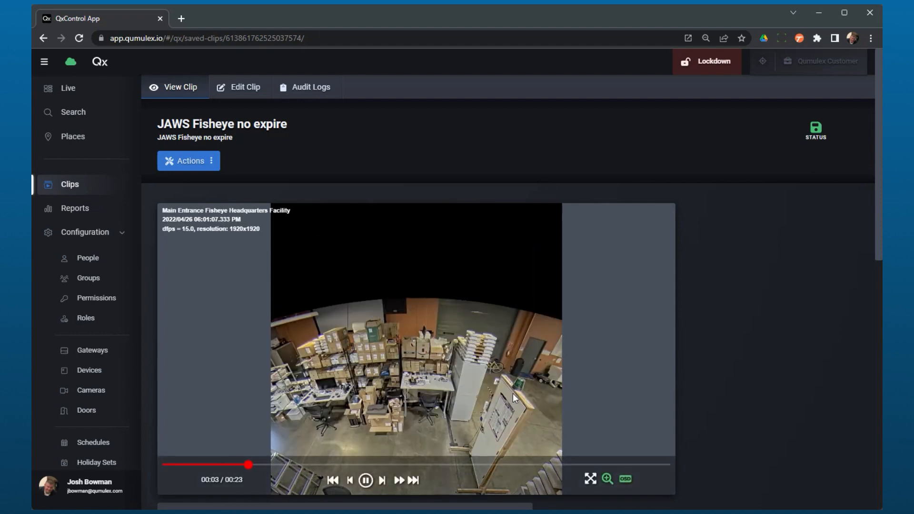
- Pause the fisheye clip and use Digital PTZ to pan the dewarped view over the desks and shelves
scroll(718, 338, "down", 5)
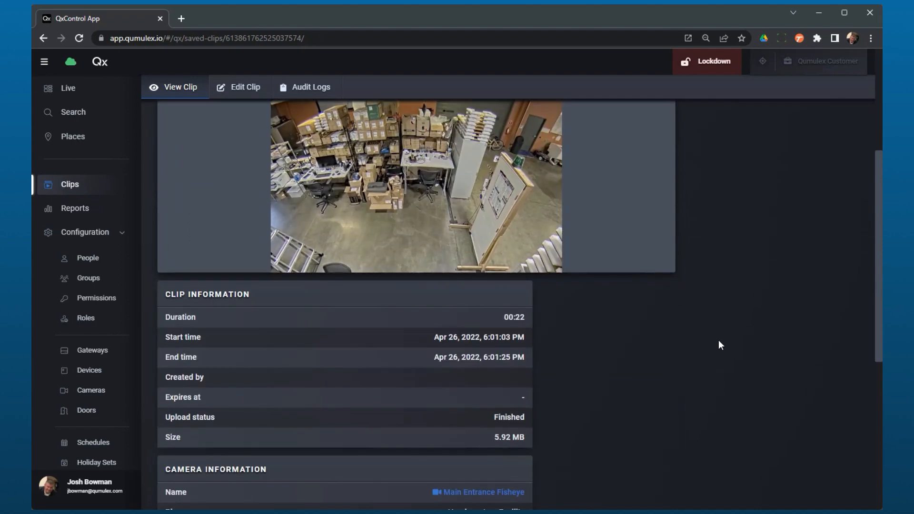
scroll(718, 339, "up", 4)
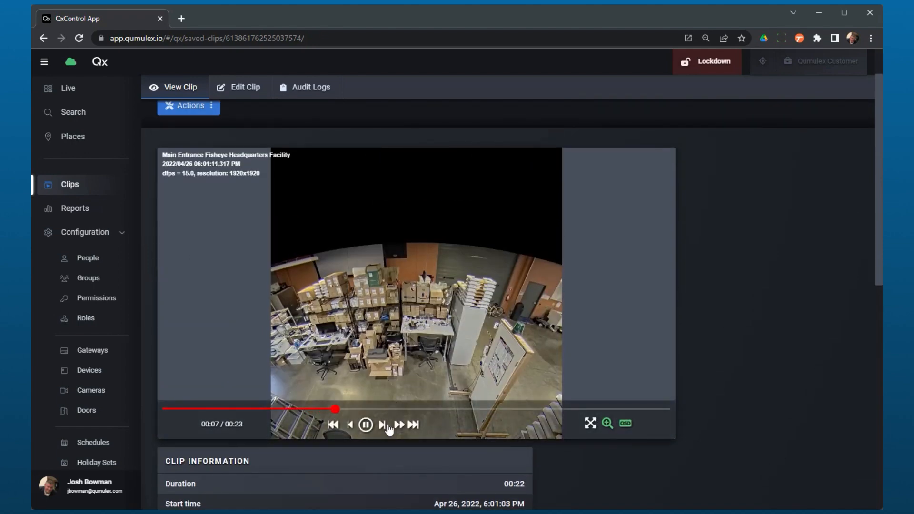
left_click(365, 425)
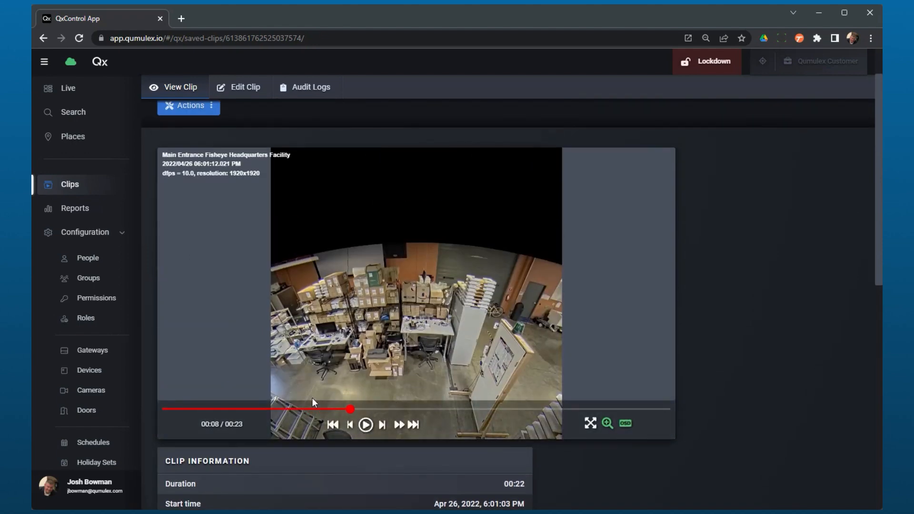
left_click(606, 423)
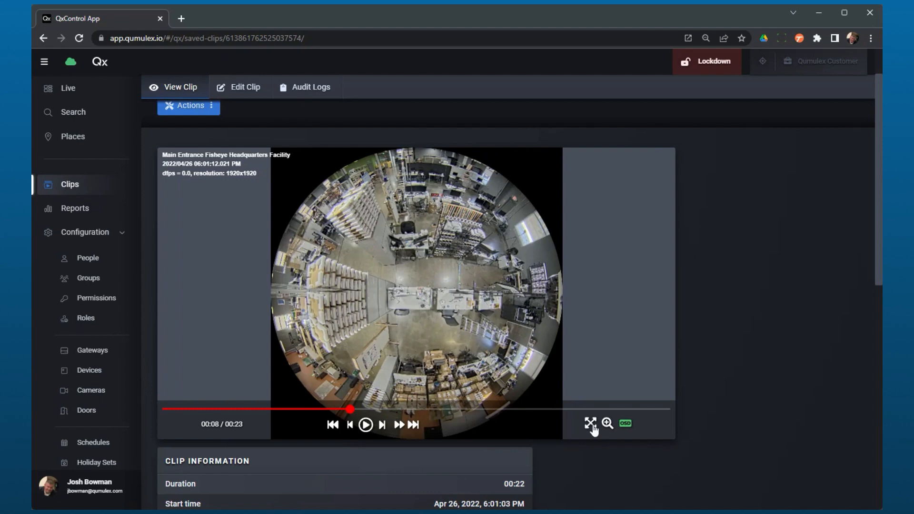
left_click(607, 423)
left_click_drag(480, 307, 549, 372)
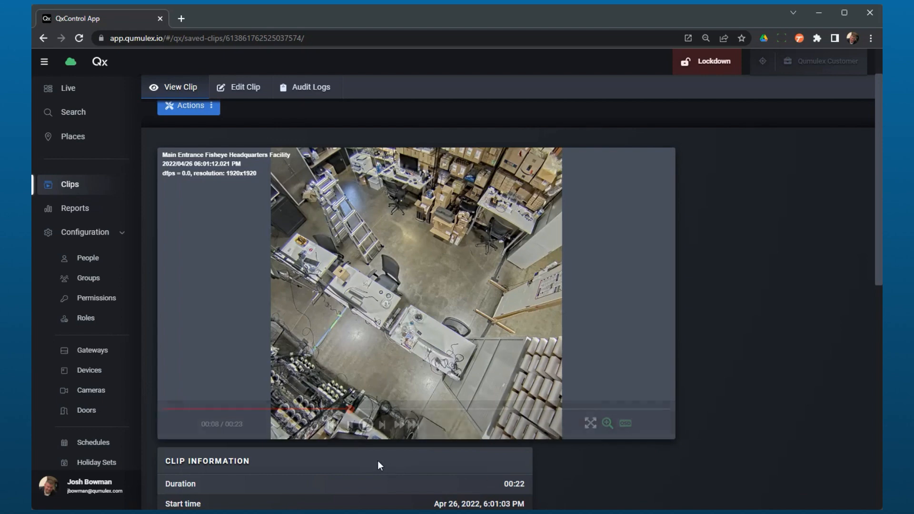
- Review the clip and camera information, and inspect the settings of the shared link created Apr 26, 2022, 8:58:37 PM
scroll(433, 460, "down", 5)
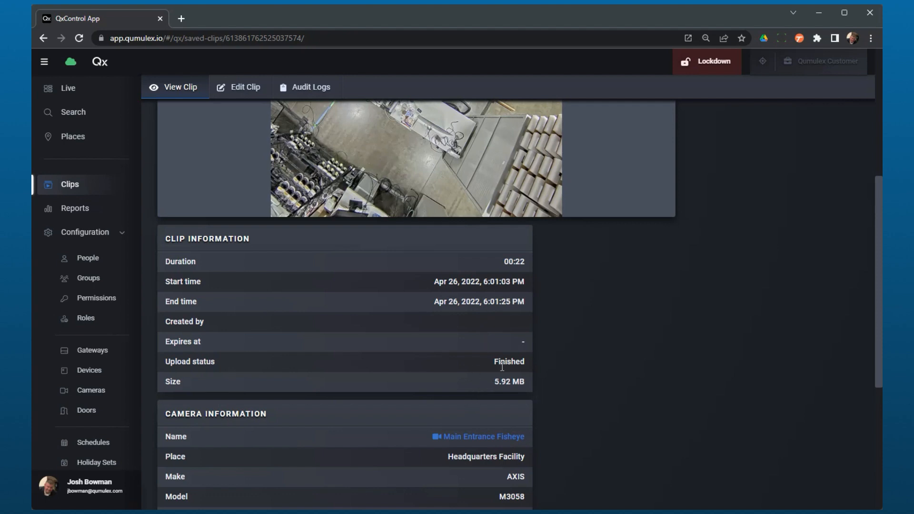
scroll(490, 400, "down", 4)
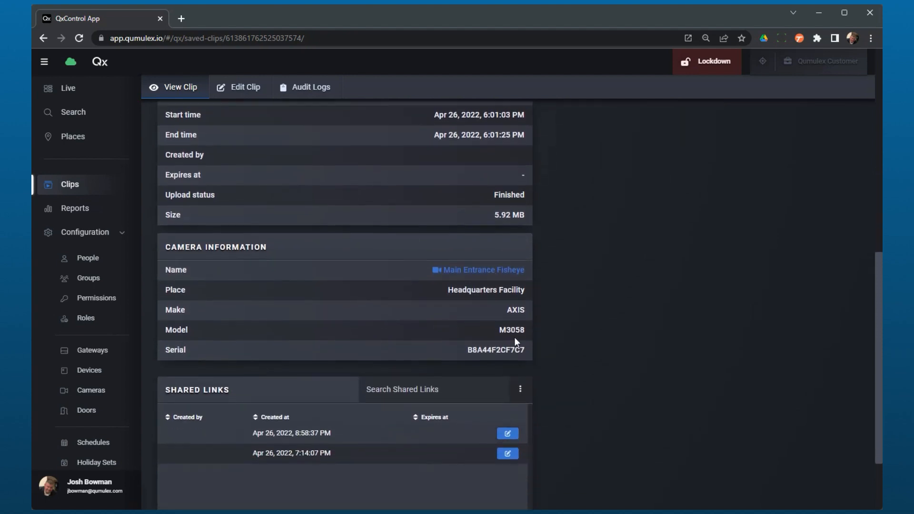
scroll(512, 402, "down", 3)
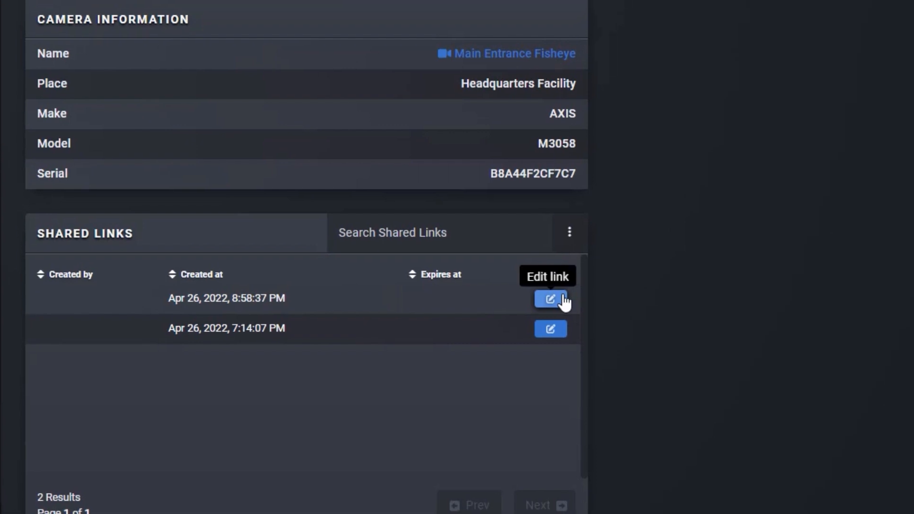
left_click(696, 220)
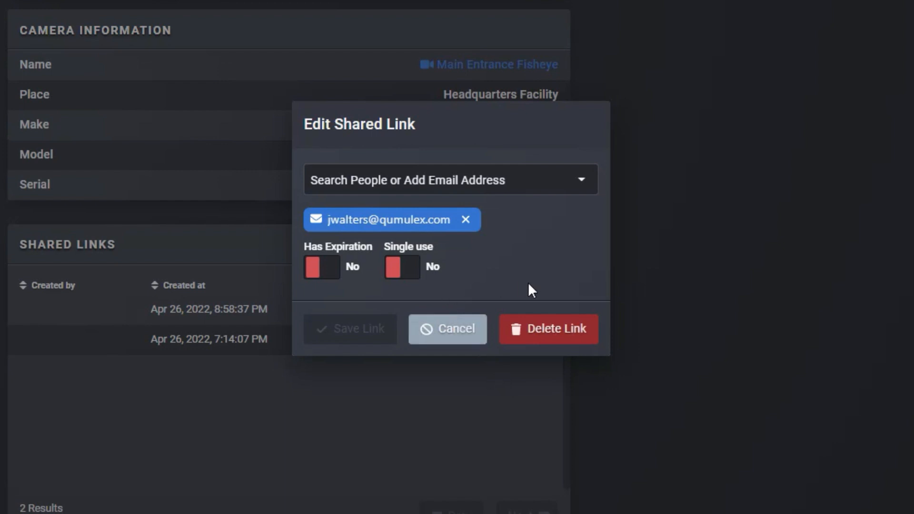
left_click(693, 399)
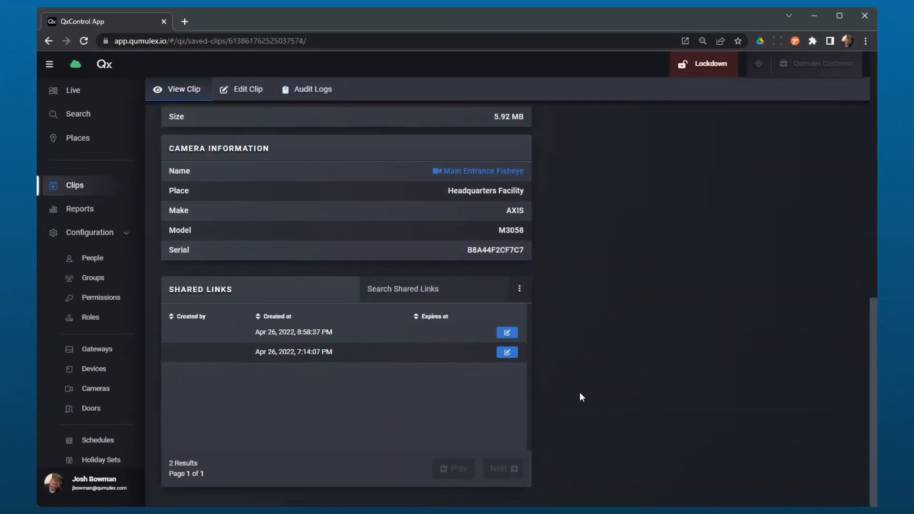
left_click(445, 288)
scroll(561, 364, "up", 8)
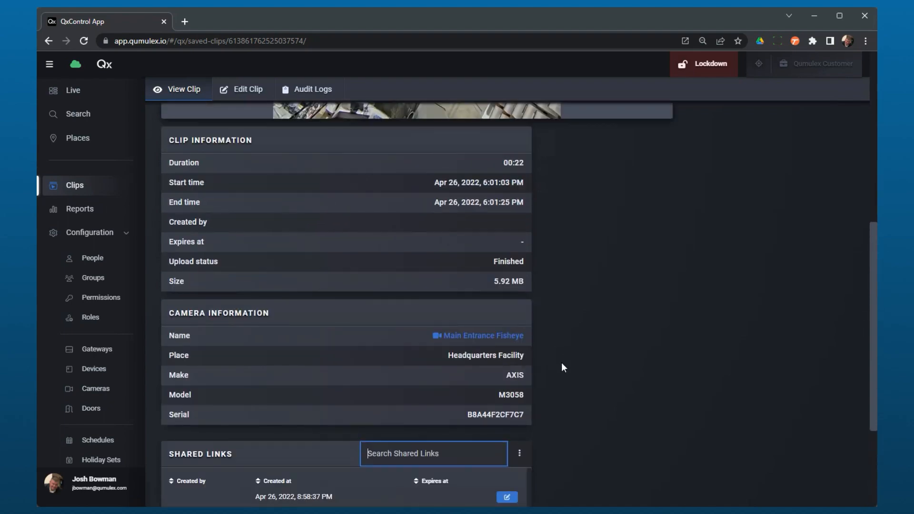
scroll(561, 362, "up", 3)
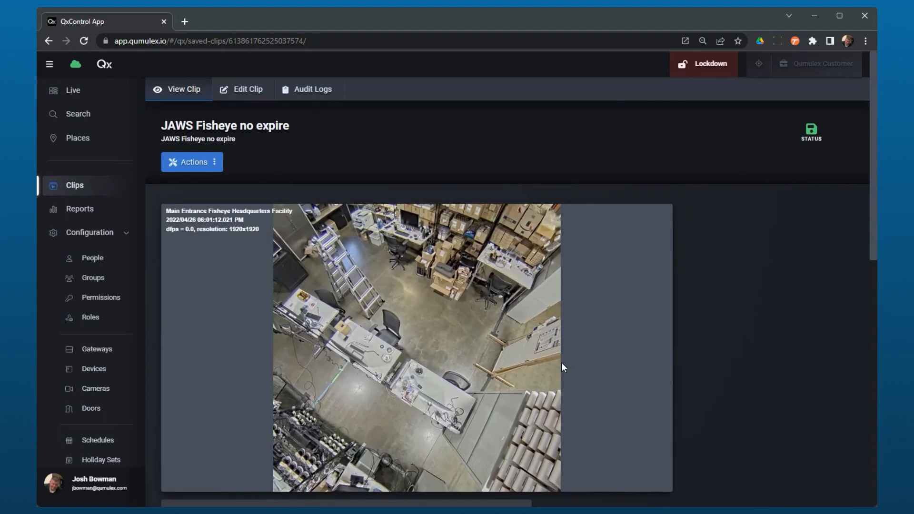
- Start sharing the clip and browse the list of people available as recipients
left_click(214, 162)
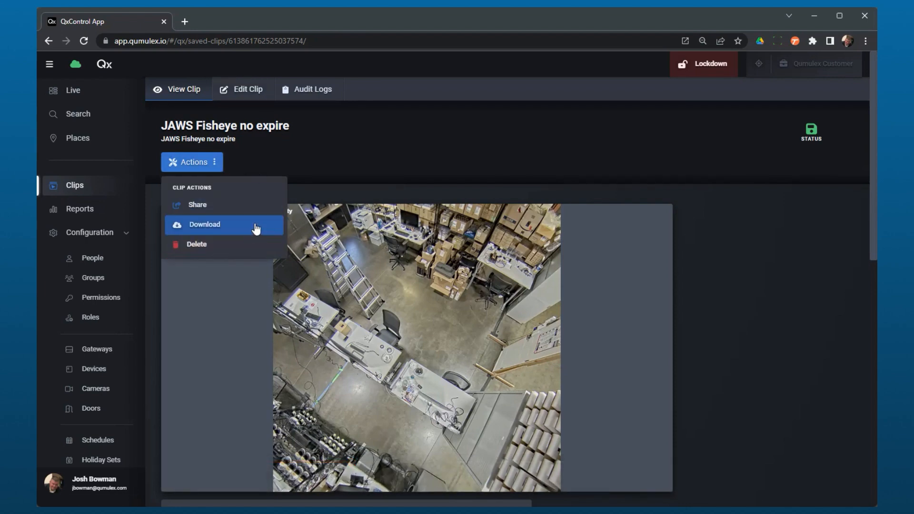
left_click(234, 209)
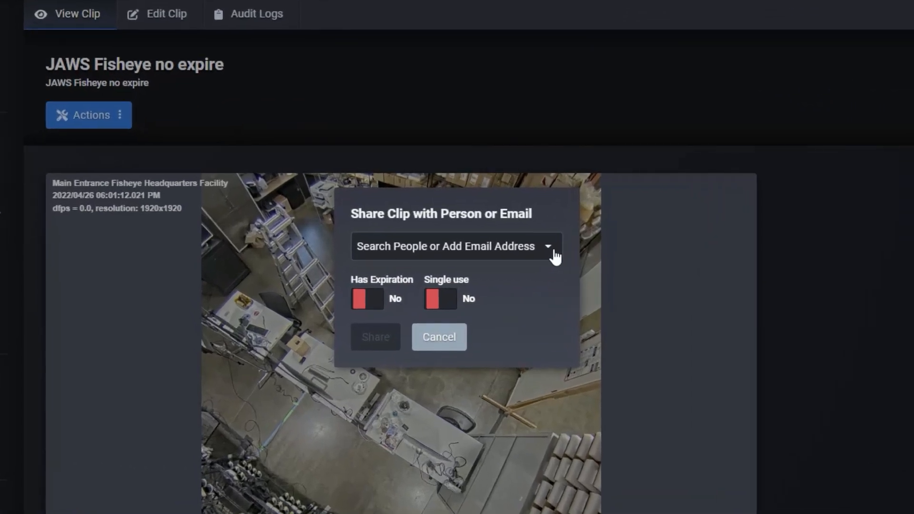
left_click(554, 252)
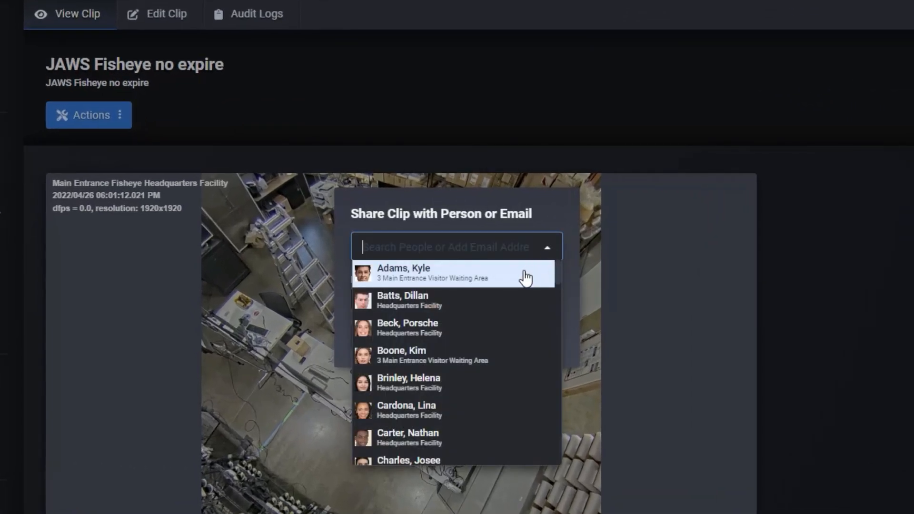
scroll(503, 369, "down", 2)
scroll(503, 370, "down", 10)
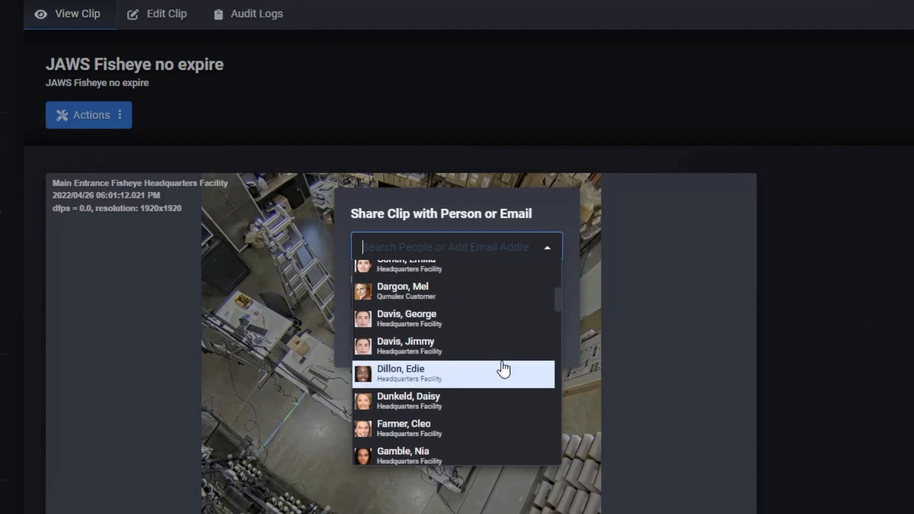
scroll(503, 370, "up", 12)
scroll(503, 369, "down", 20)
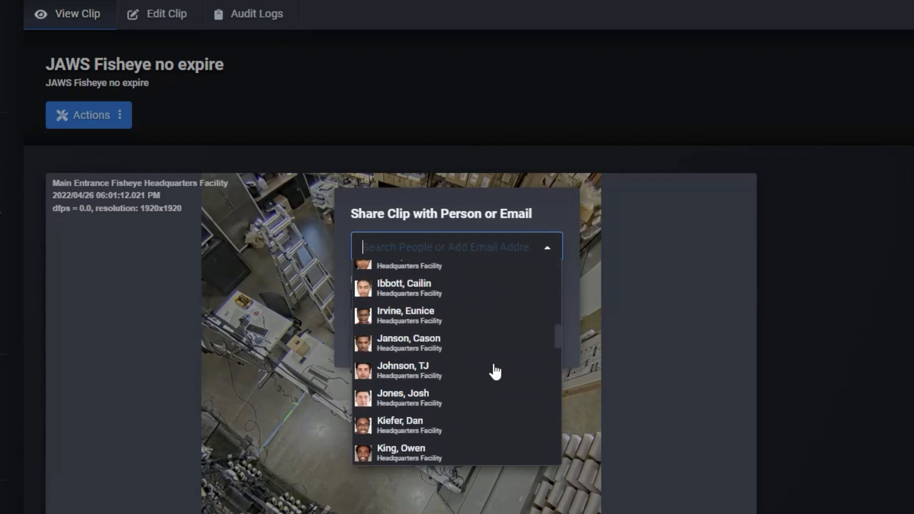
scroll(495, 371, "up", 8)
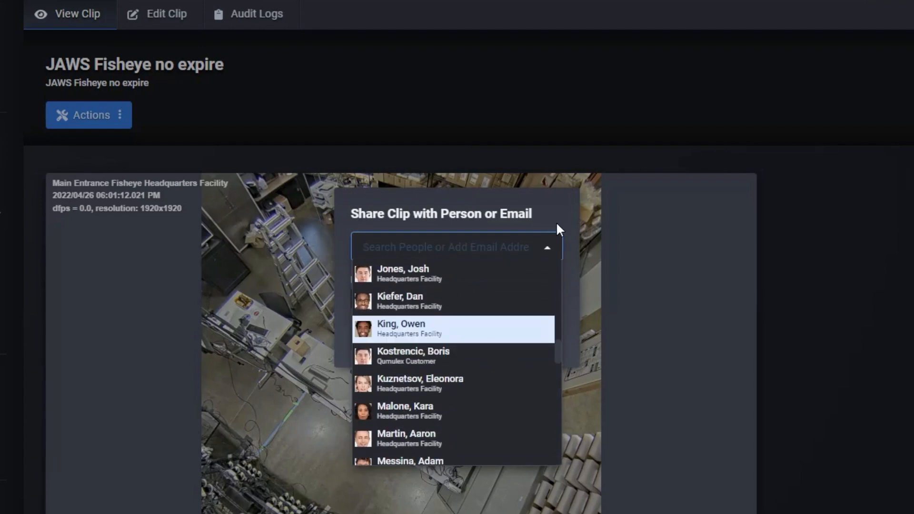
left_click(556, 223)
- Enter the recipient's email address and add it to the clip share
left_click(476, 246)
left_click(509, 225)
left_click(486, 243)
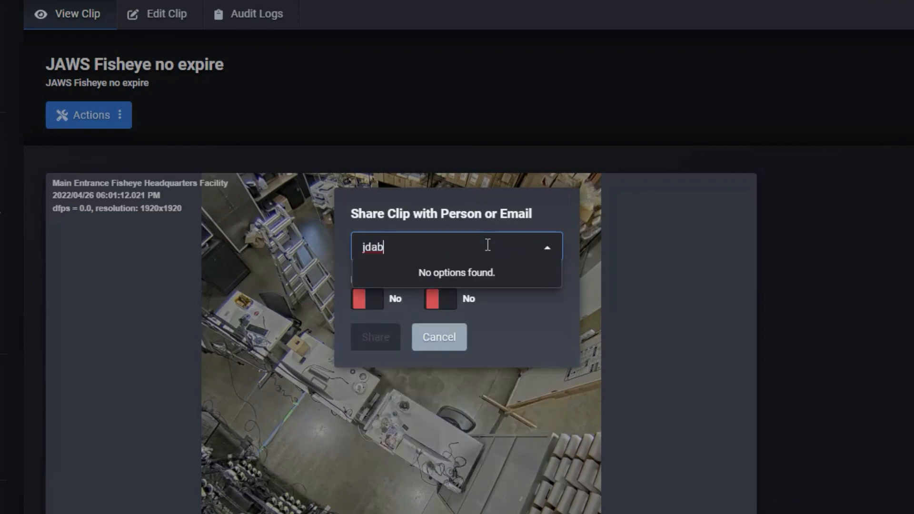
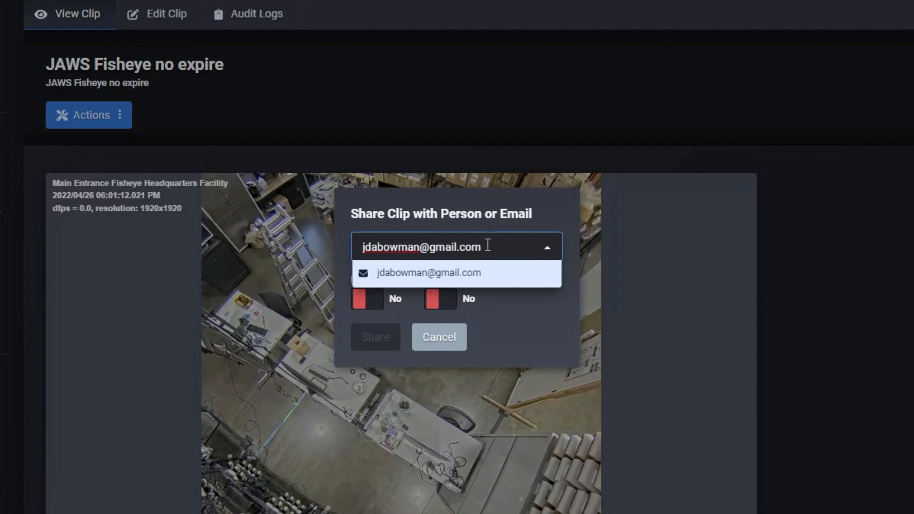
left_click(444, 282)
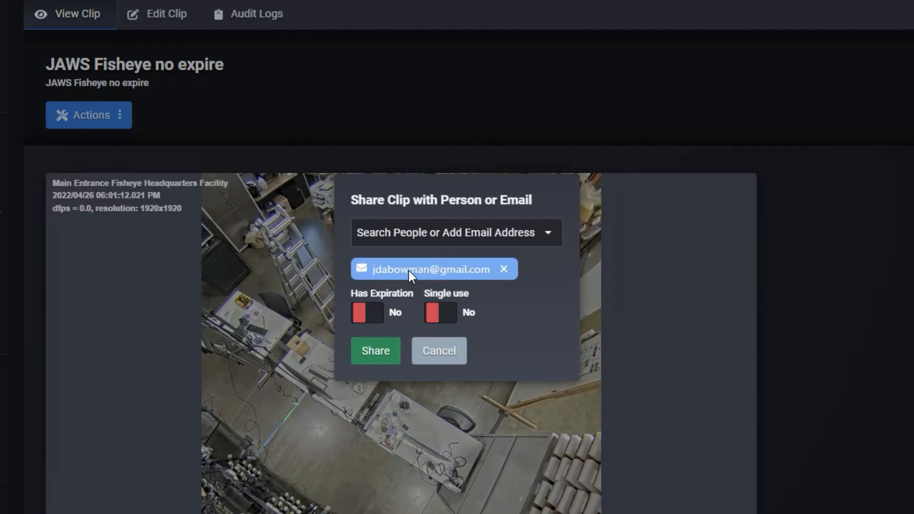
- Share the clip with an expiration of 2023-01-12 at 12:40 PM, leaving Single use off
left_click(374, 313)
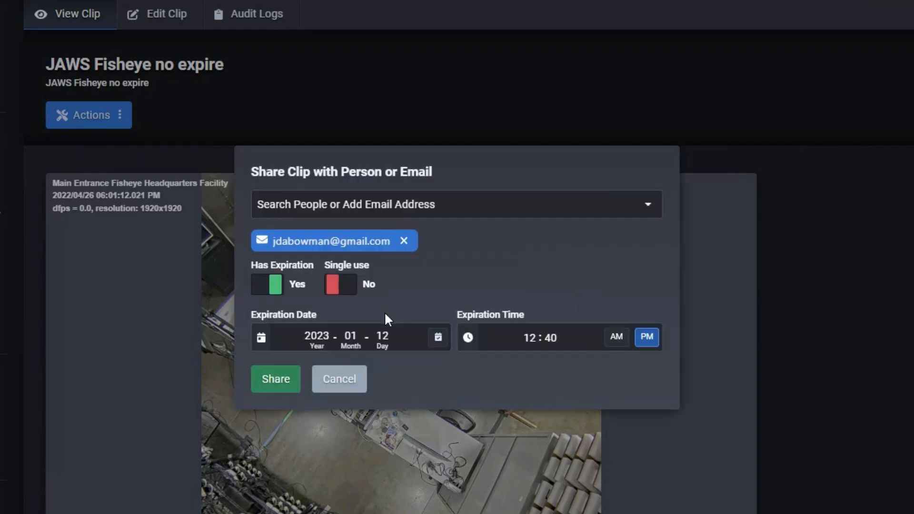
left_click(353, 299)
left_click(341, 292)
left_click(350, 340)
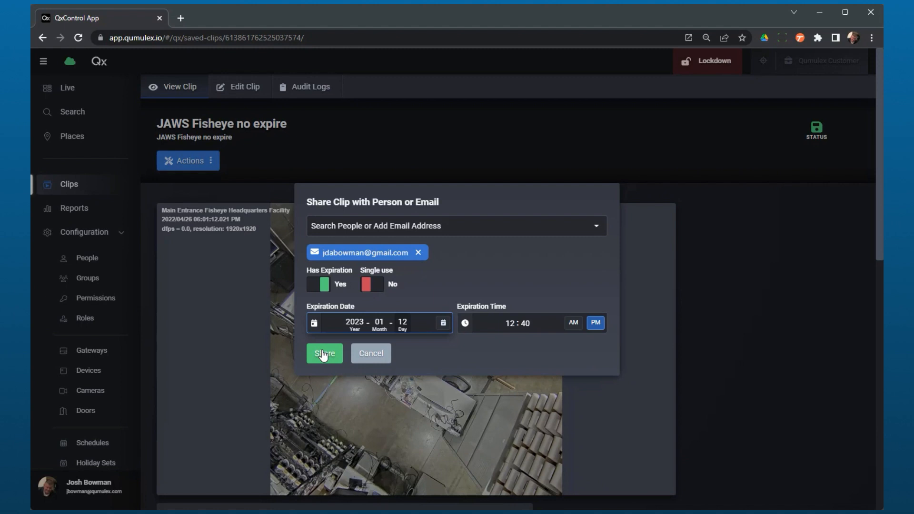
left_click(322, 354)
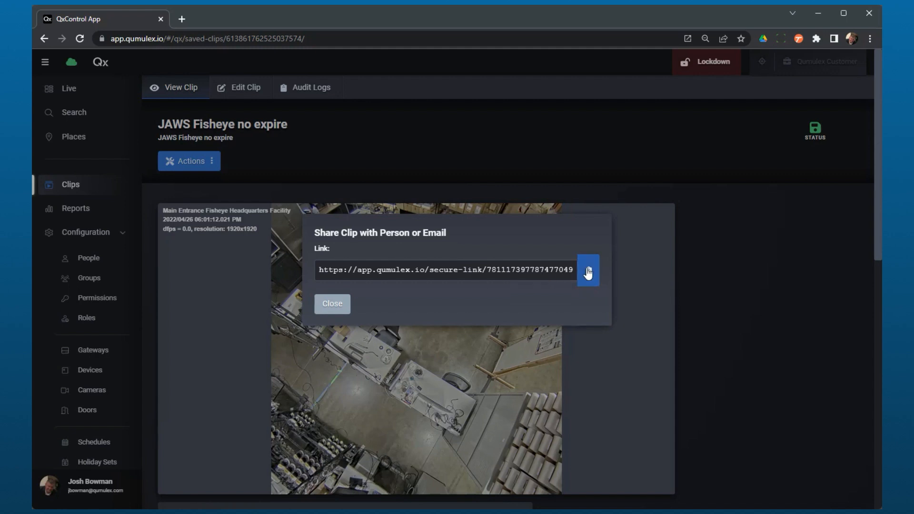
- Close the generated share link and check the clip's Shared Links list
left_click(333, 304)
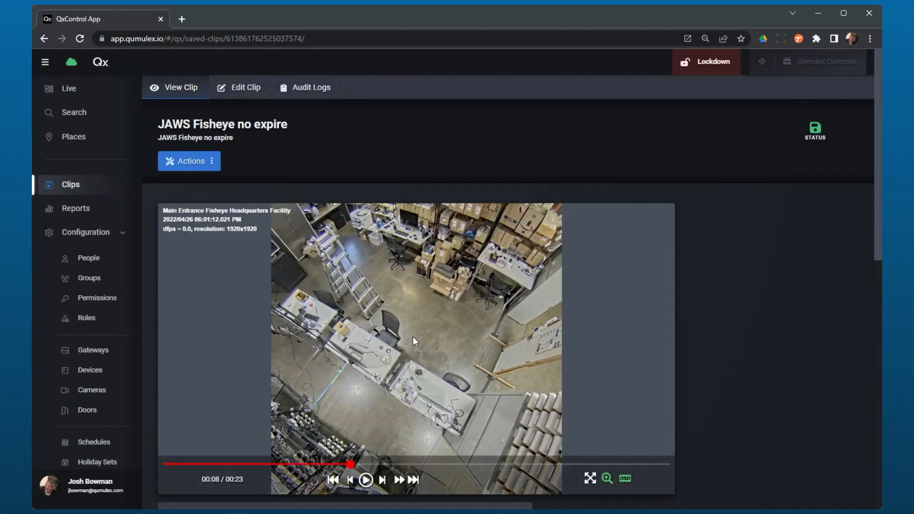
scroll(714, 395, "down", 10)
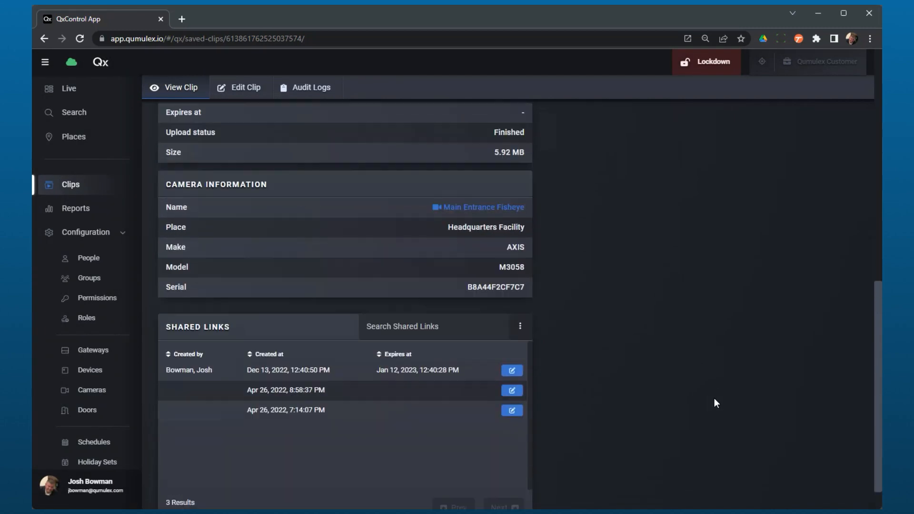
scroll(714, 398, "up", 10)
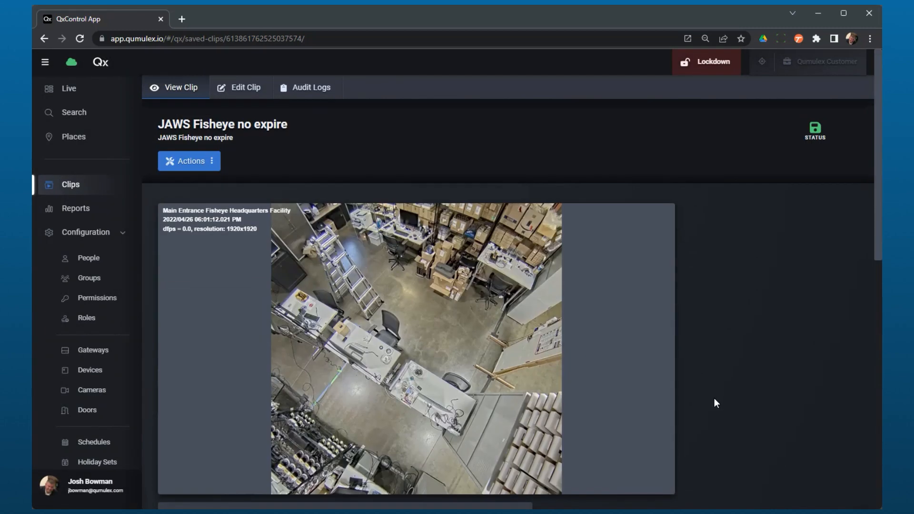
- Open the clip for editing and review its Name, Description and Has Expiration settings, leaving expiration set to No
left_click(237, 97)
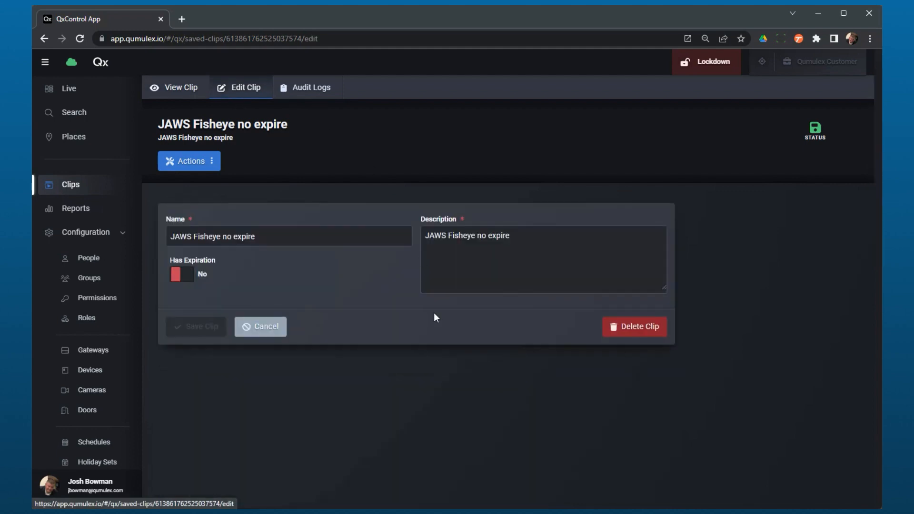
left_click(311, 230)
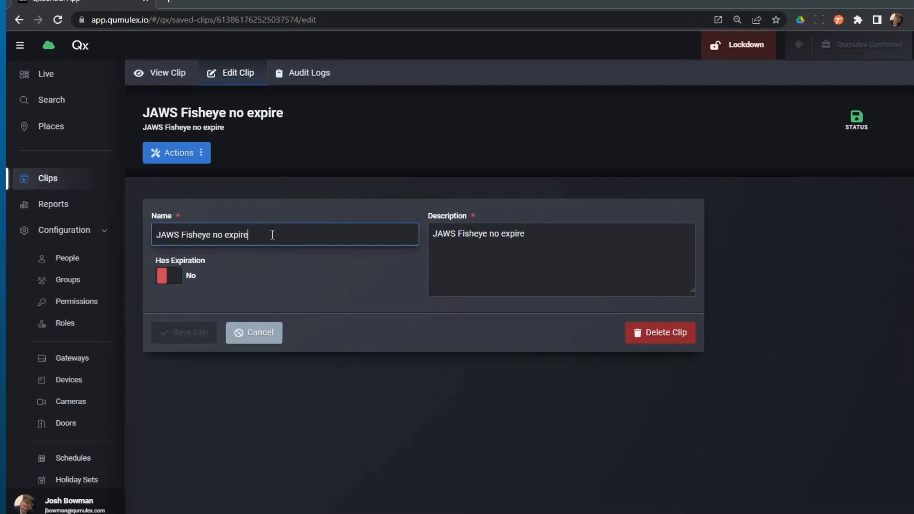
left_click_drag(259, 235, 162, 230)
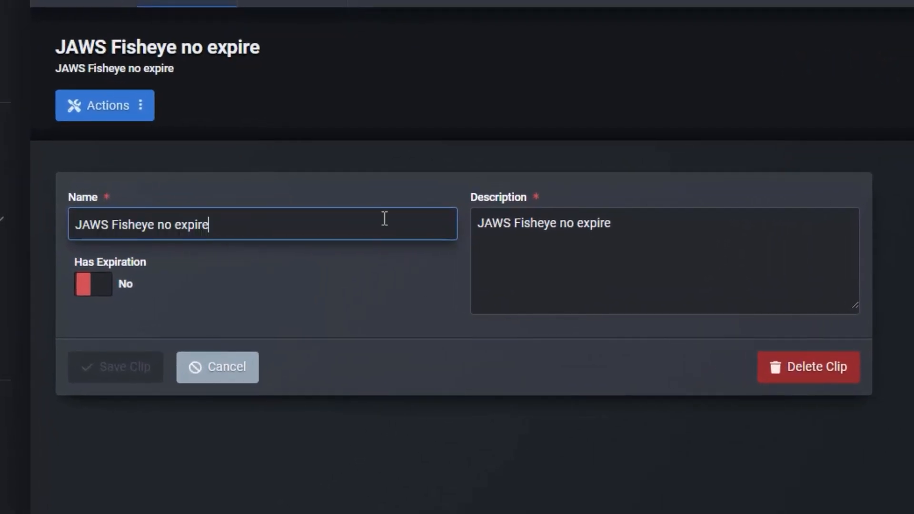
left_click(701, 224)
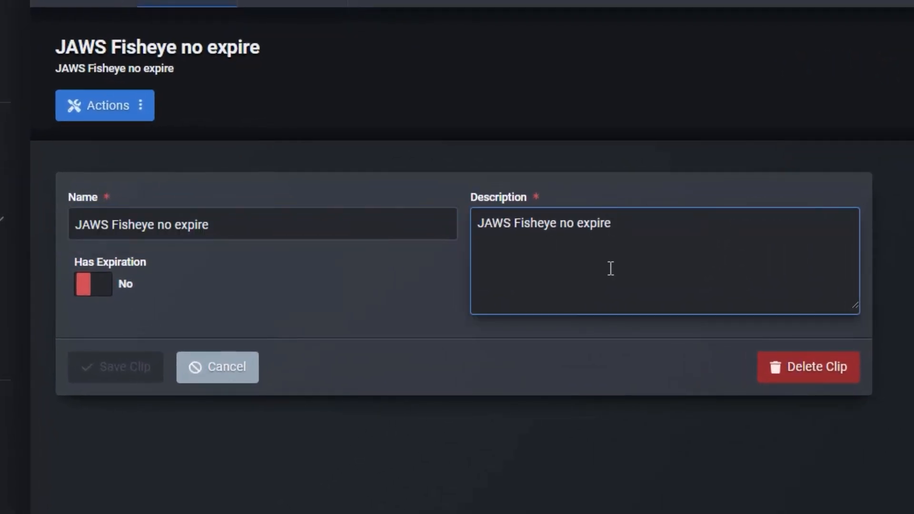
left_click(106, 298)
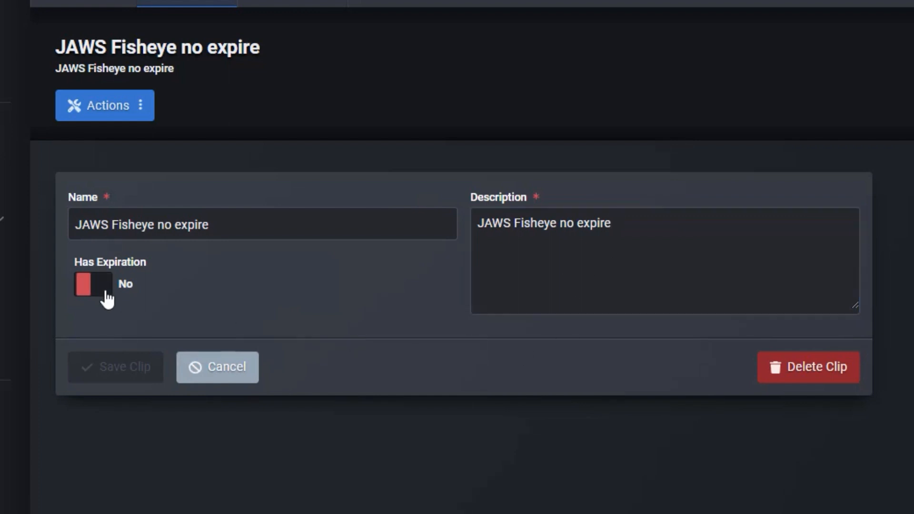
left_click(93, 301)
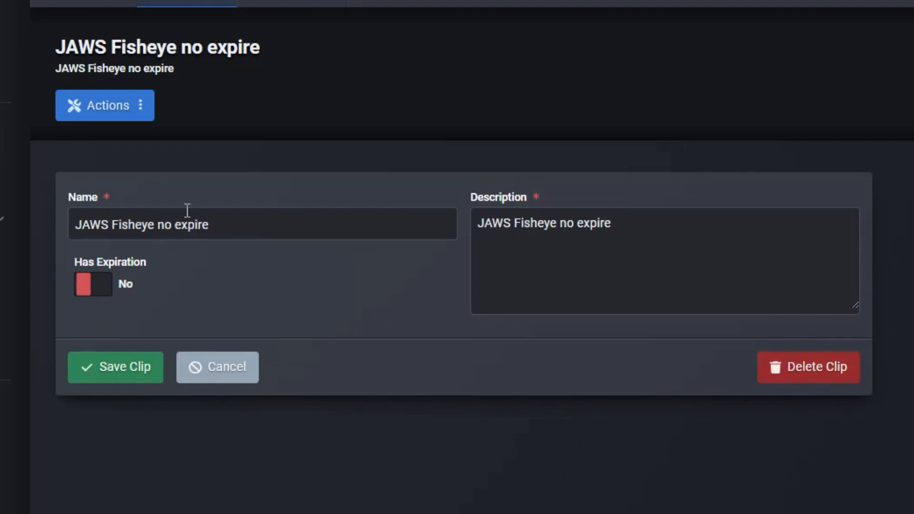
- Look over the available clip actions without running any of them
left_click(126, 111)
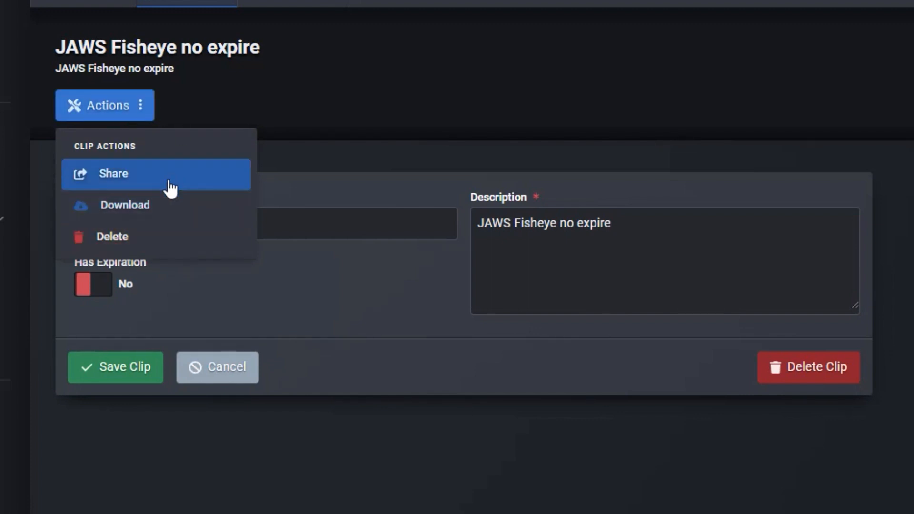
left_click(285, 100)
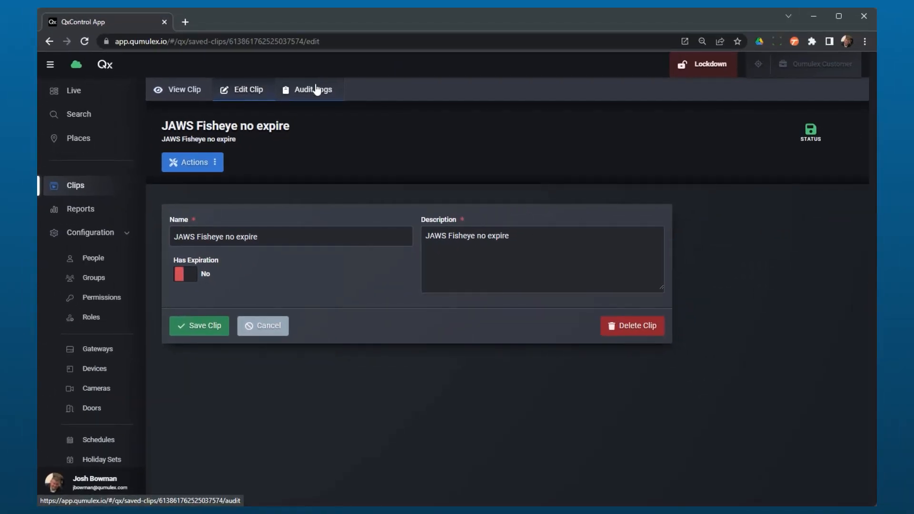
- Examine the clip's audit logs for who viewed or shared it and when, and return to the clip view
left_click(316, 89)
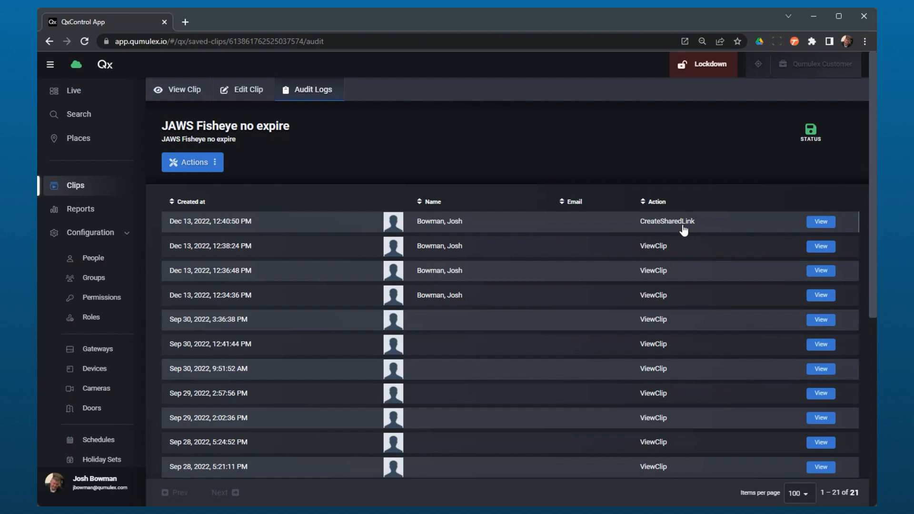
scroll(680, 304, "down", 5)
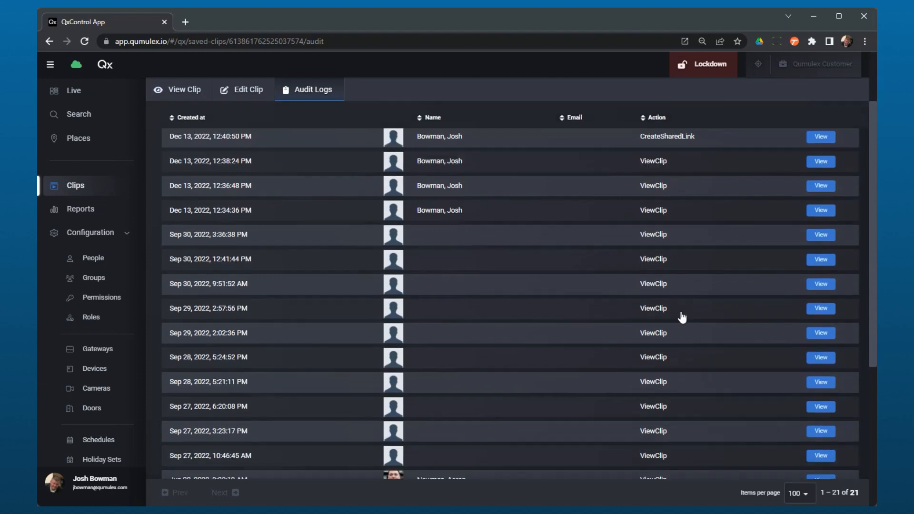
scroll(681, 318, "down", 2)
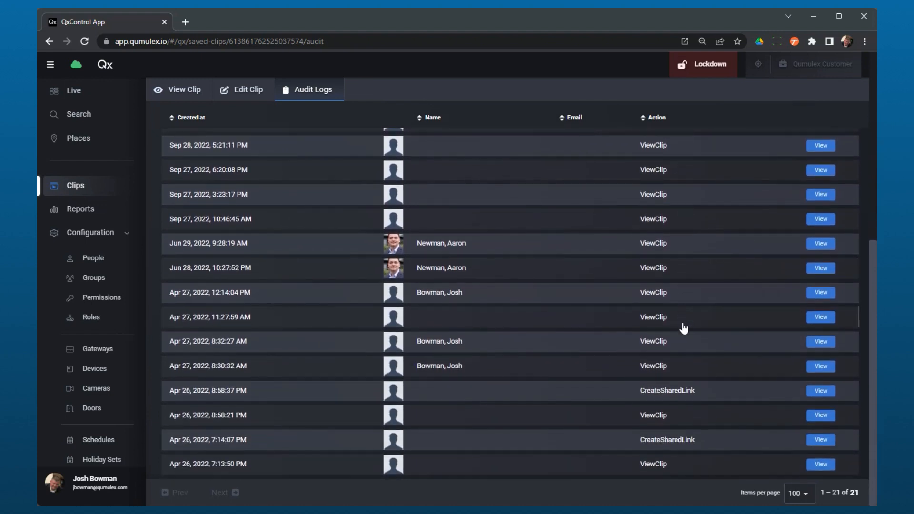
scroll(708, 451, "up", 7)
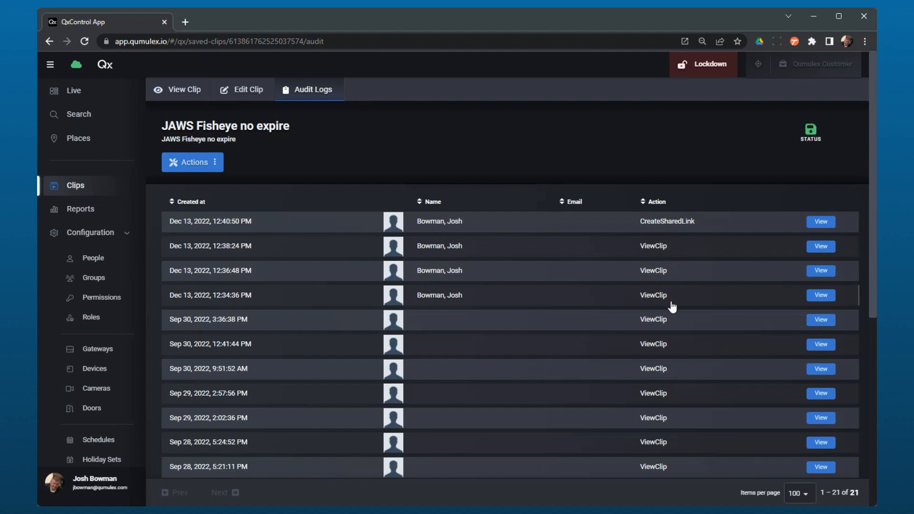
scroll(677, 304, "down", 2)
scroll(678, 304, "up", 2)
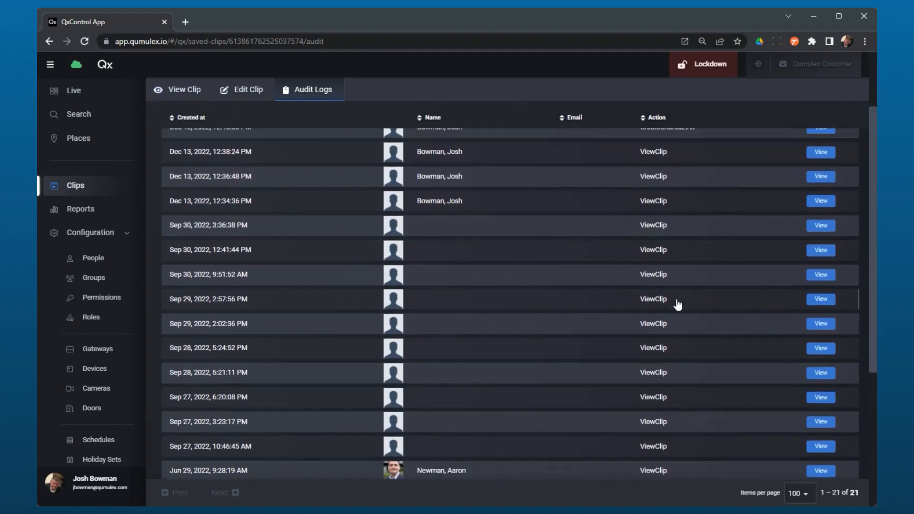
scroll(677, 305, "down", 4)
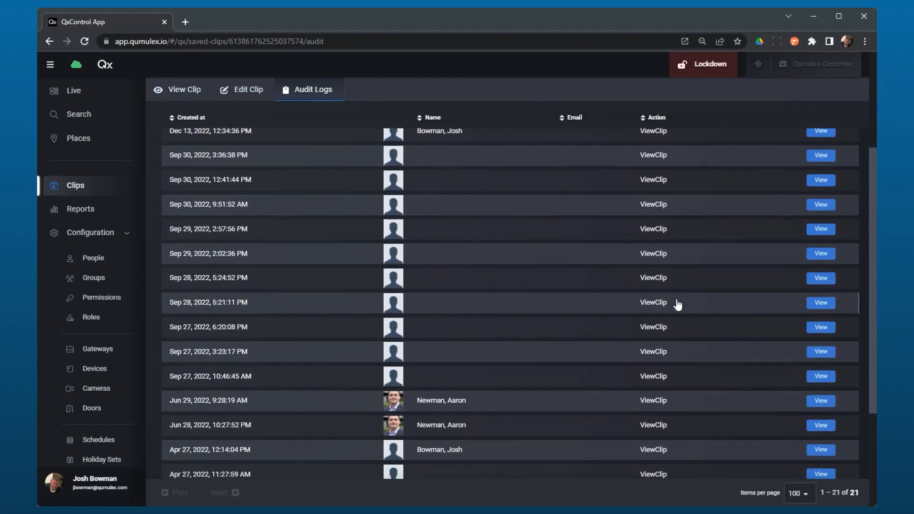
scroll(678, 305, "down", 4)
scroll(678, 304, "up", 8)
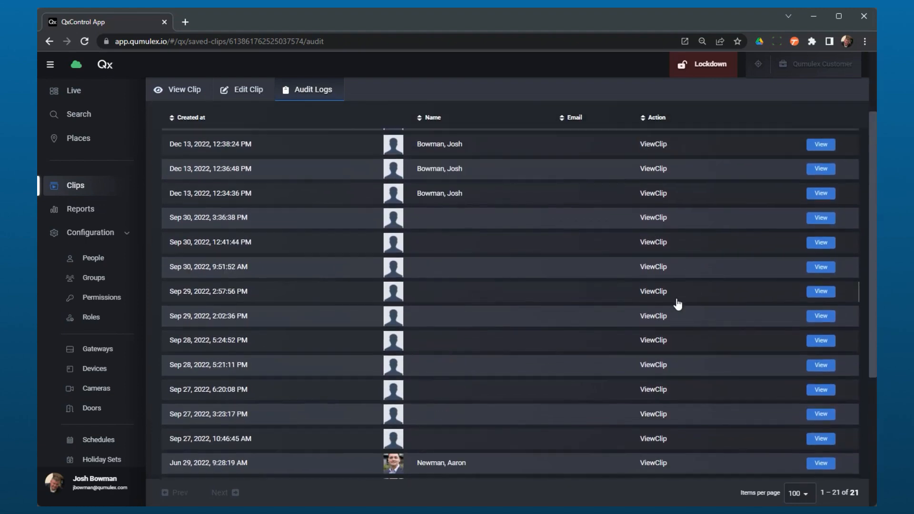
left_click(200, 93)
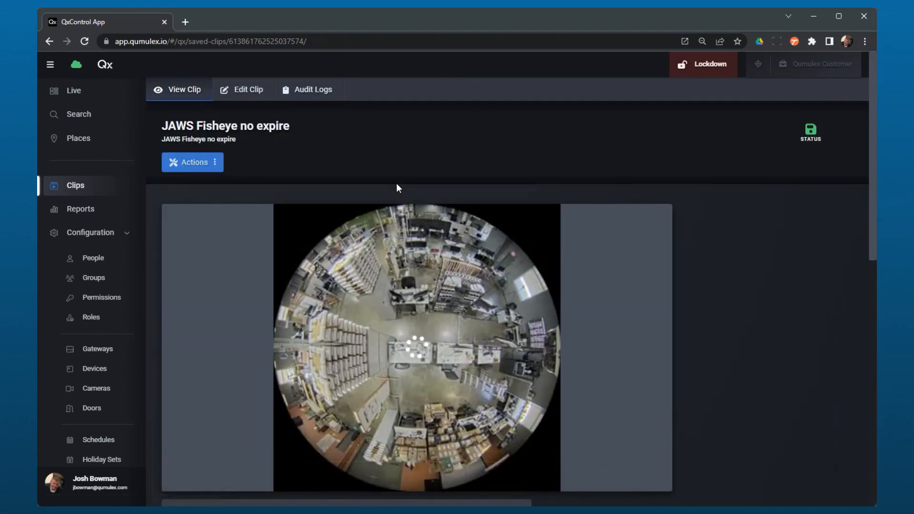